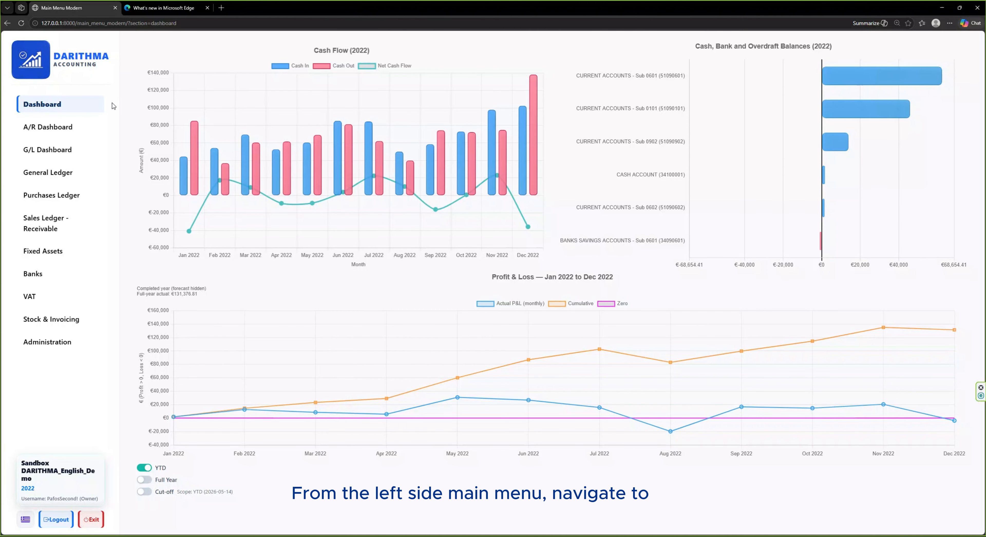
Open the General Ledger's form for general expenses paid from Bank Overdraft
click(92, 178)
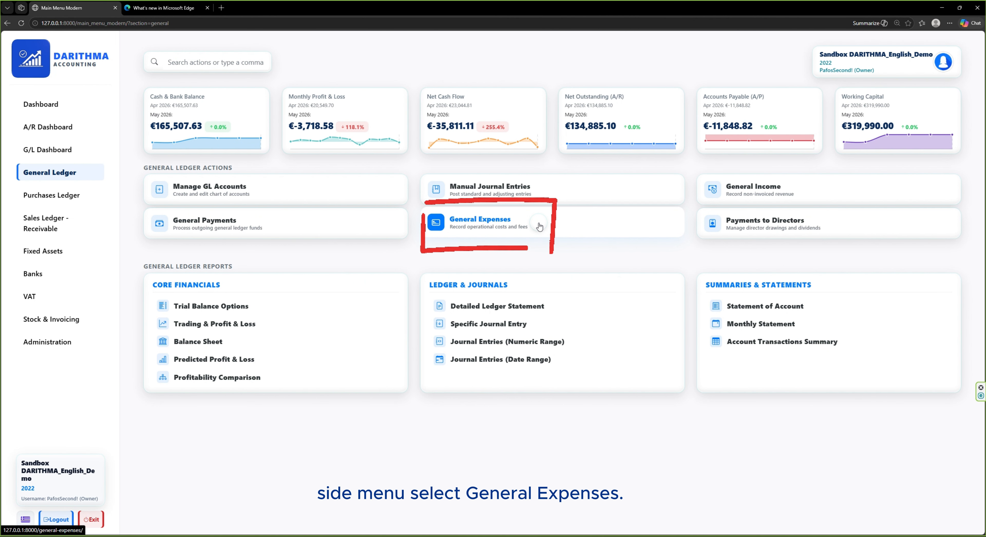
click(540, 226)
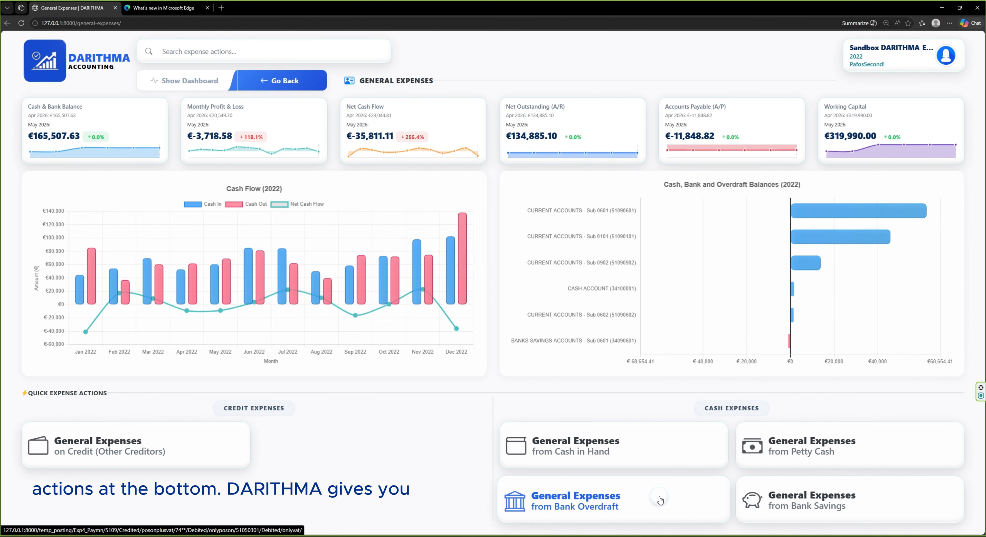
click(661, 500)
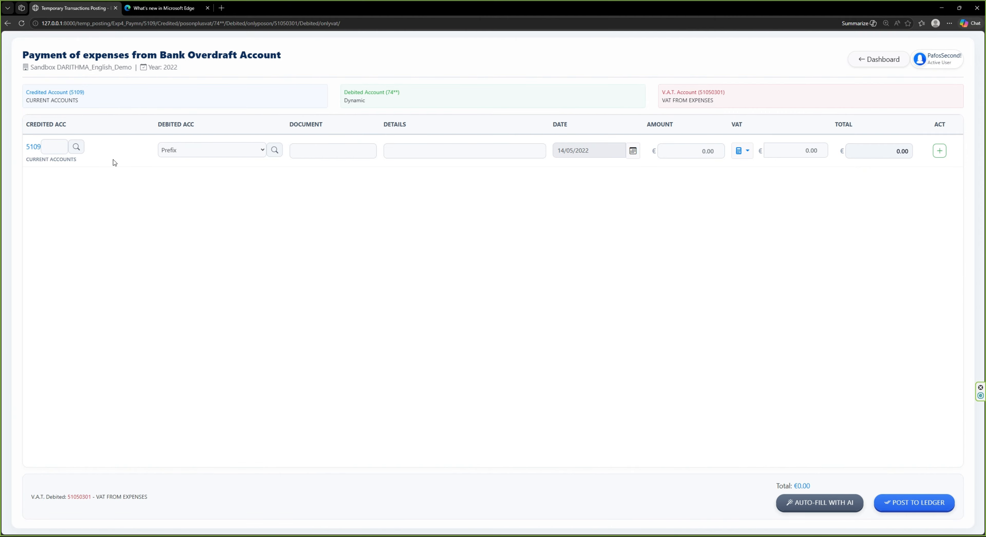
Choose 51090001 Bank Overdraft-Current Accounts as the credited account and 7404 ELECTRICITY as the debited account
click(76, 147)
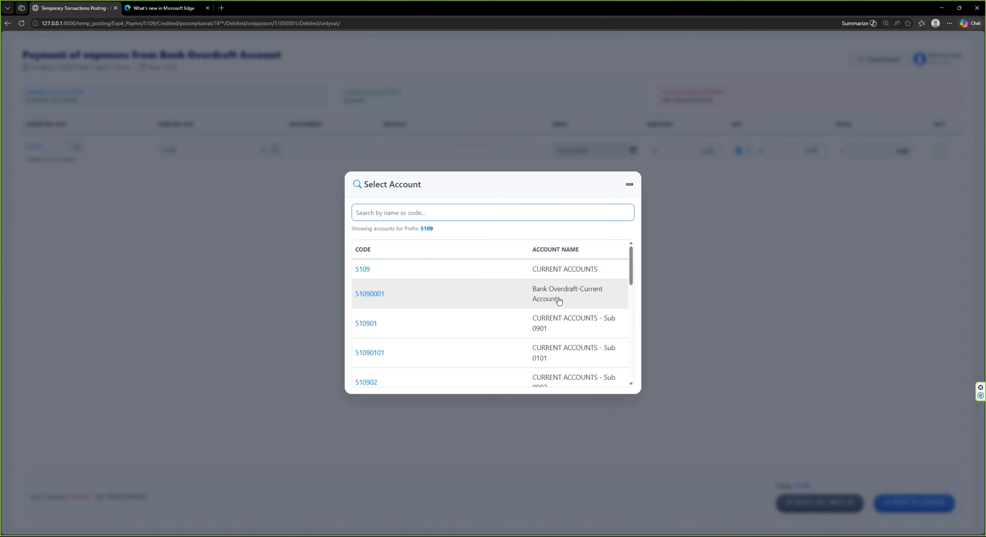
click(558, 299)
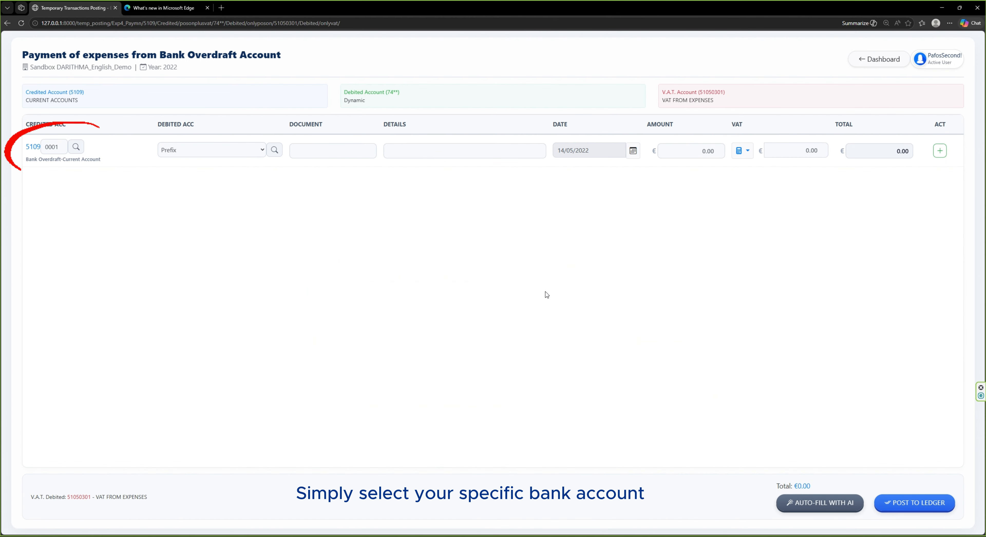
click(262, 150)
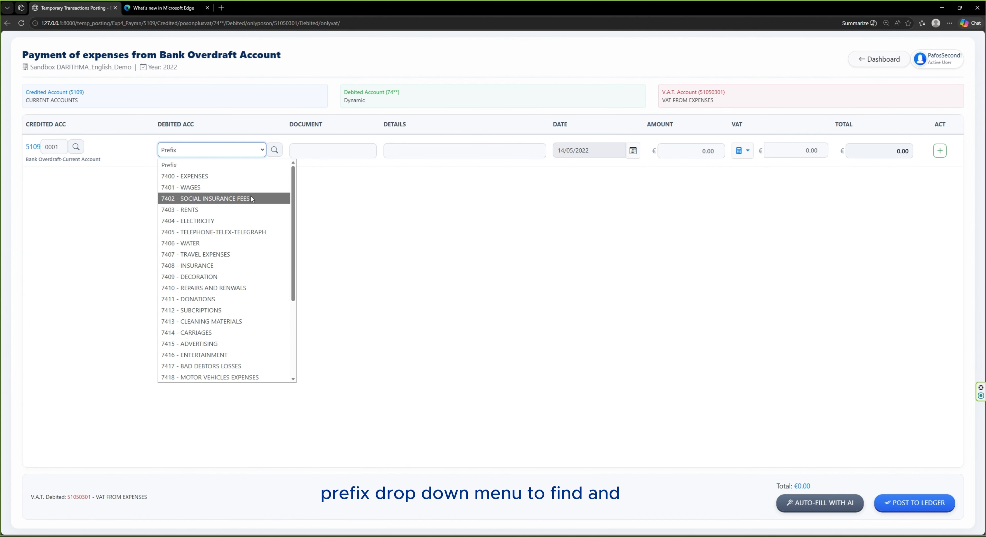
scroll(251, 200, down, 2)
scroll(253, 233, up, 2)
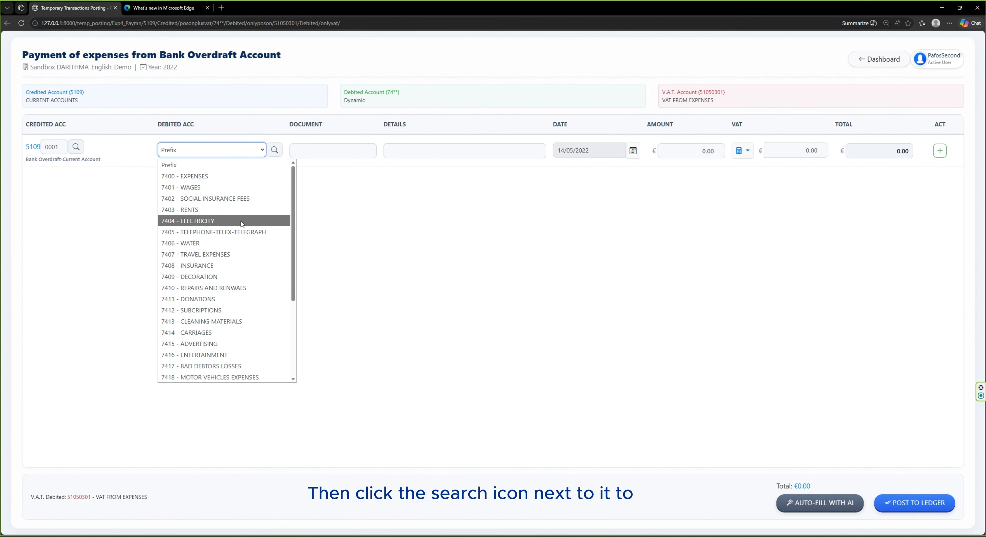
click(241, 221)
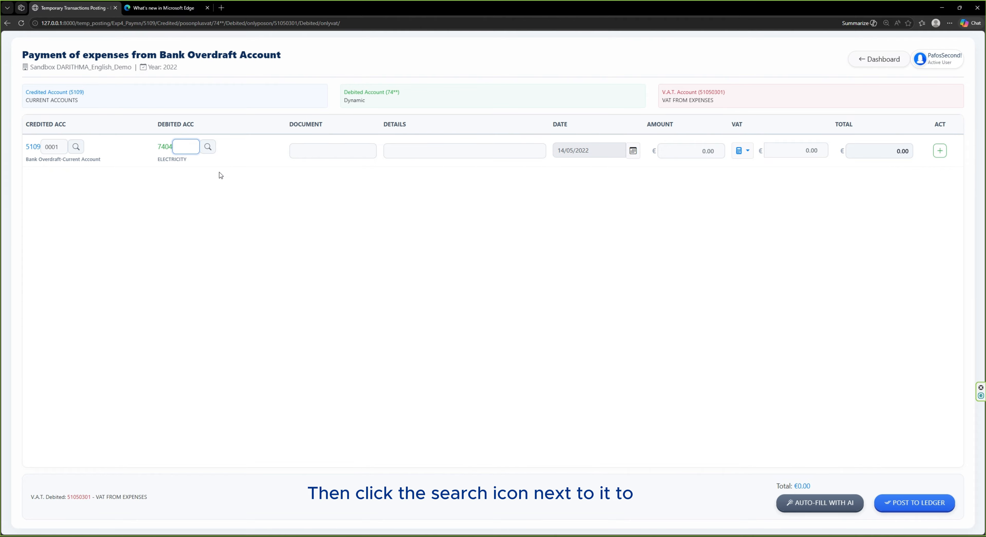
click(211, 150)
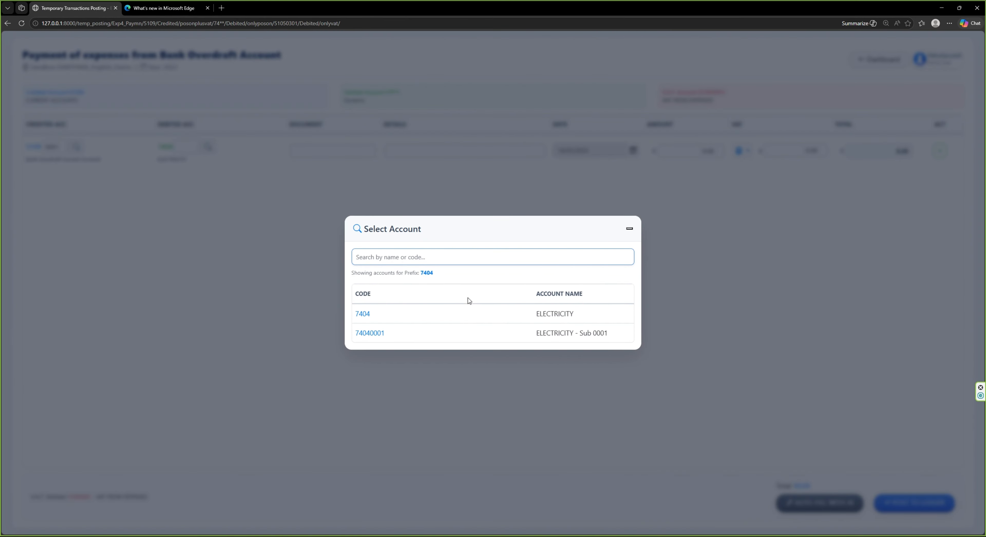
click(482, 316)
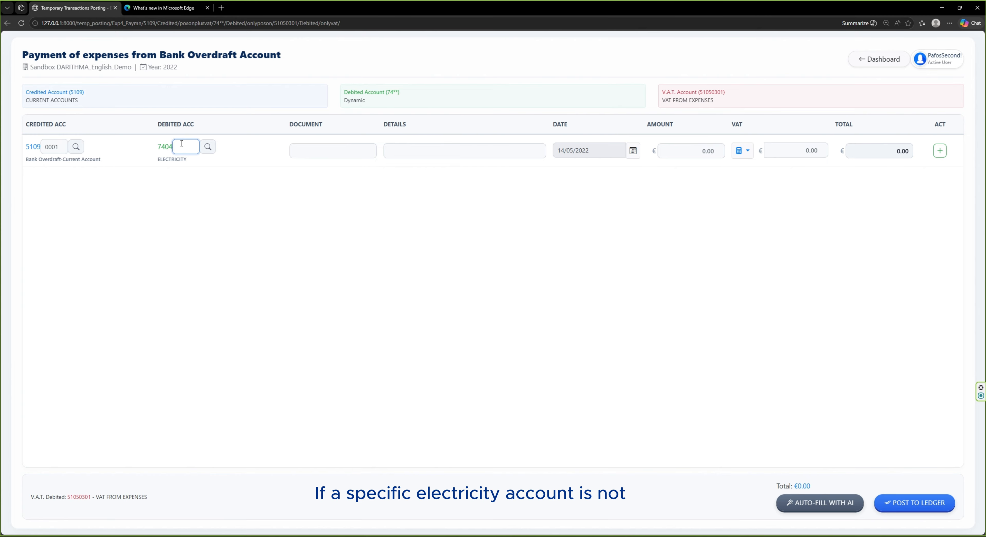
Create a new debited electricity sub-account with the code 0002 and the name "Office Electricity"
text(0002)
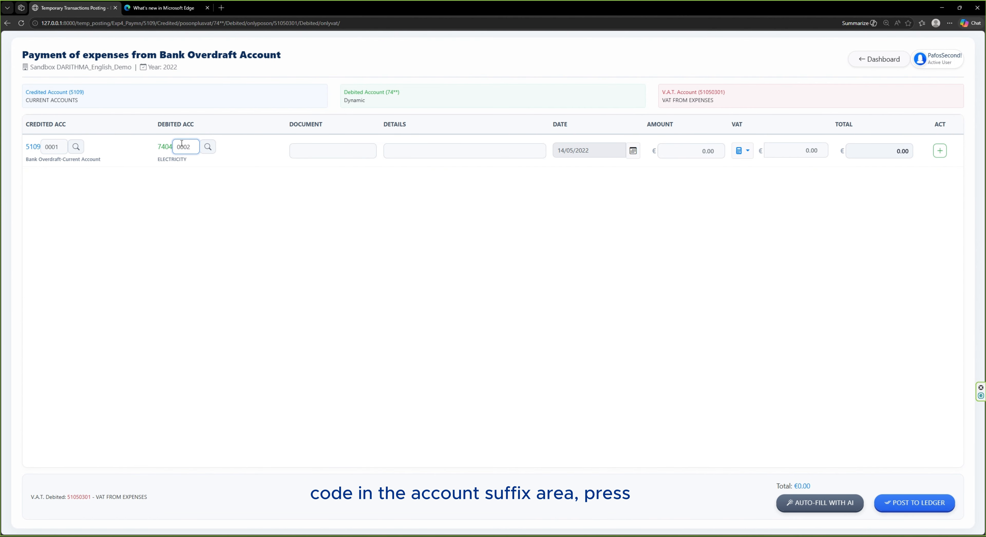
key(Return)
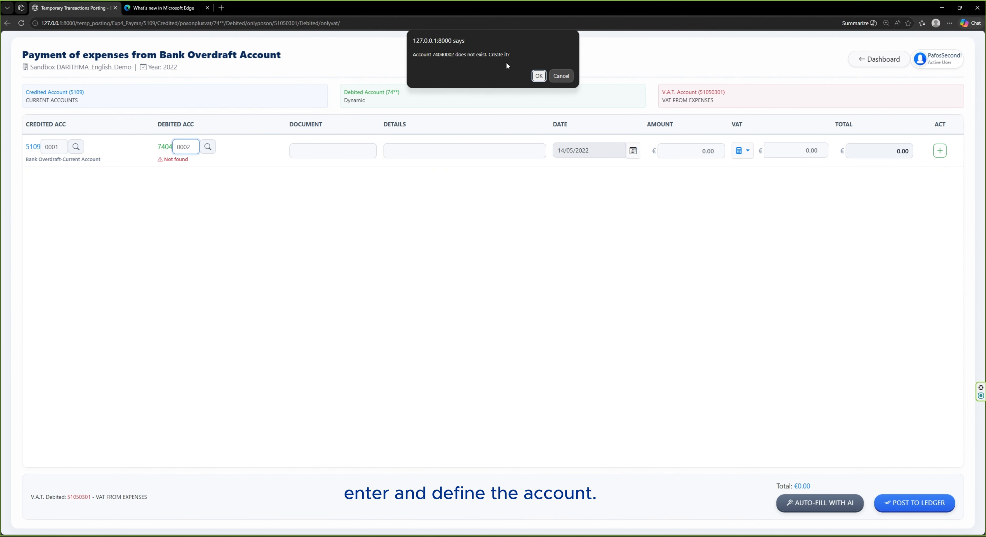
click(540, 77)
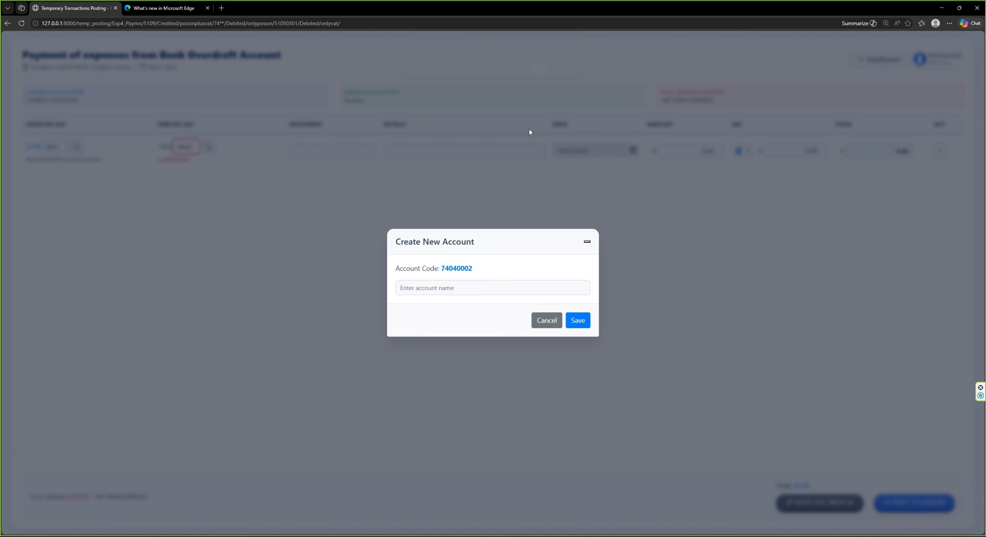
click(461, 287)
text(Office Electricity)
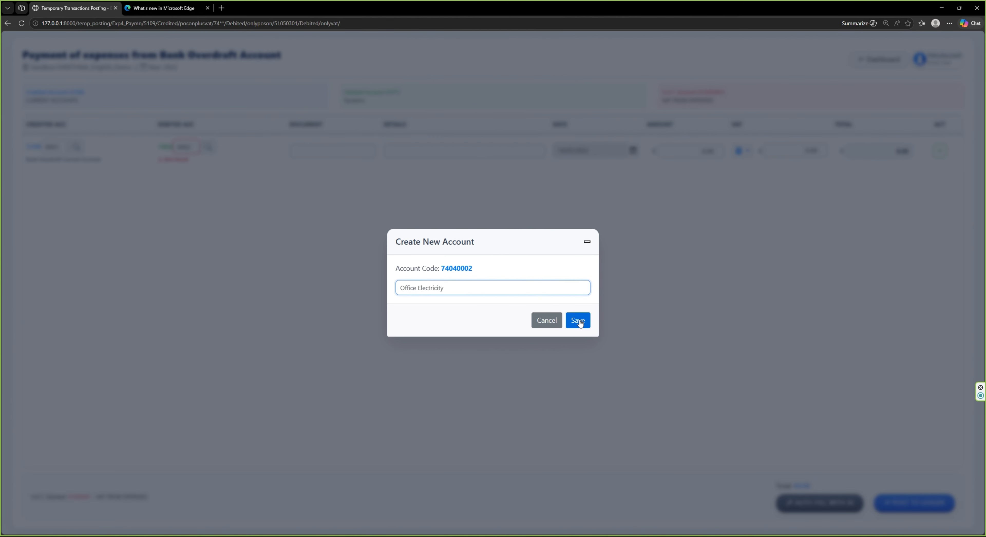
click(578, 321)
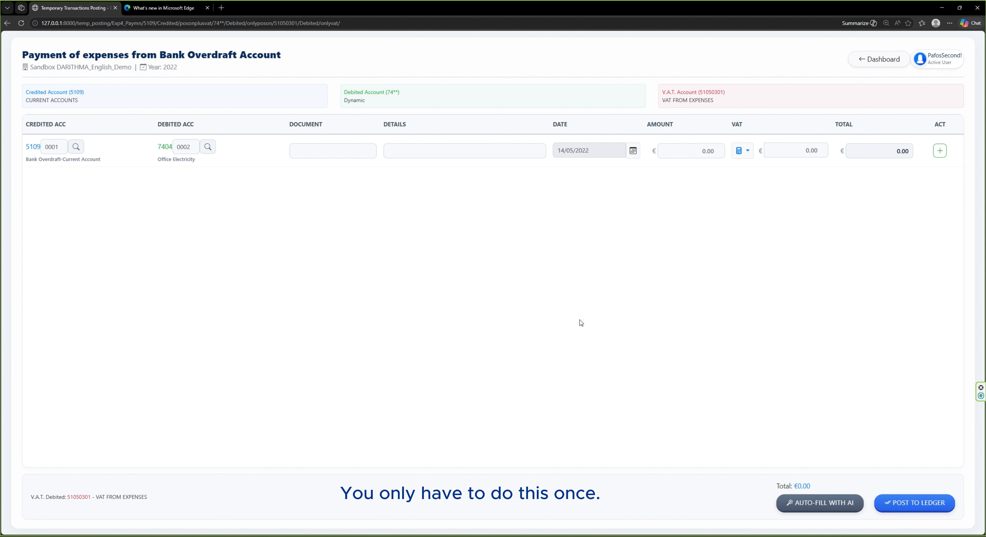
Fill in the expense line with document 04-05-06, details "Details for electricity expense" and the date 01/05/2022
click(304, 150)
text(04)
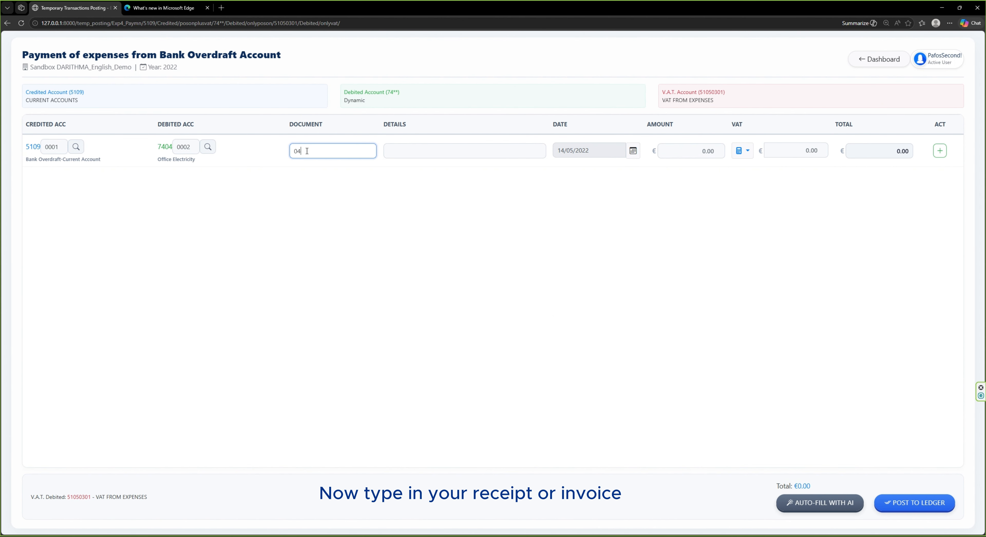
text(-05-06)
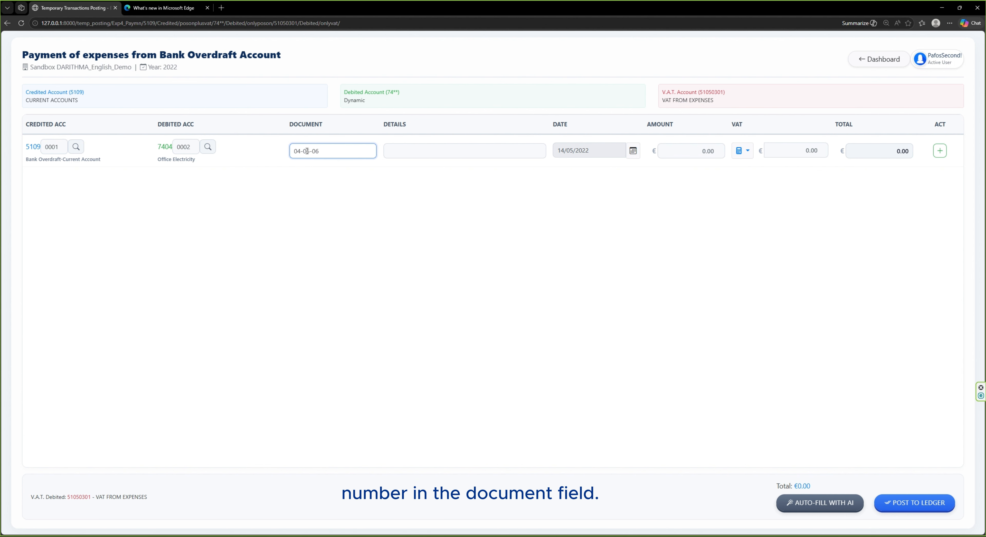
click(428, 153)
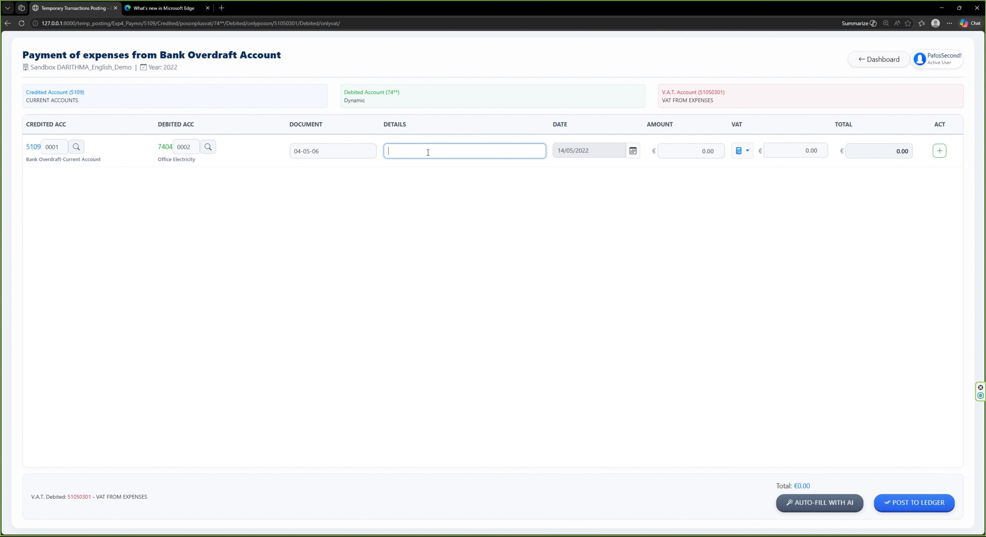
text(Details fo)
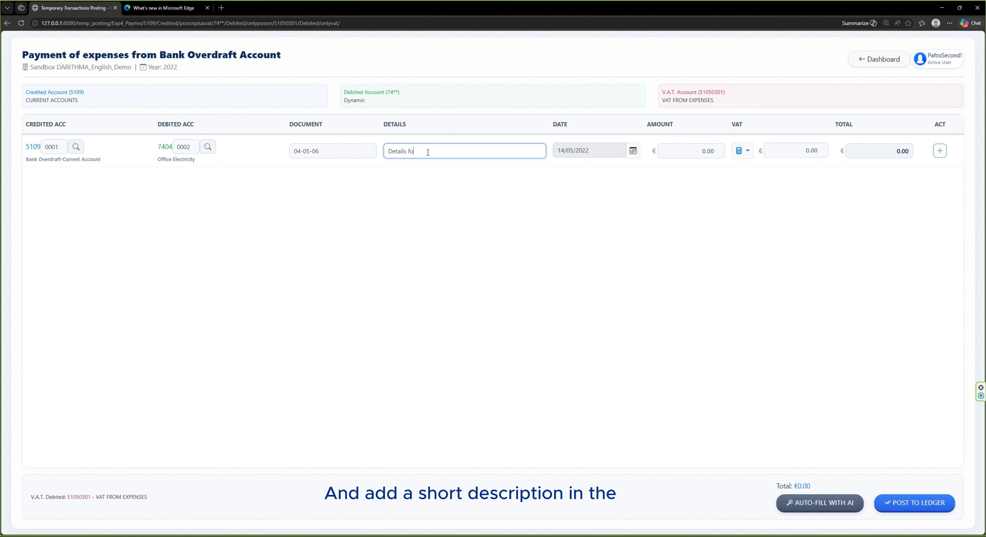
text(r electricity expense)
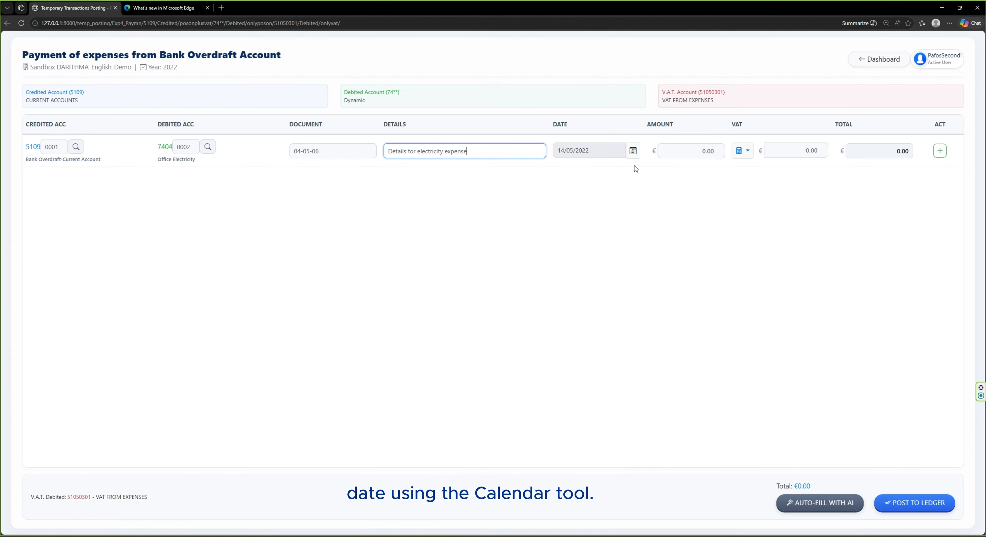
click(634, 152)
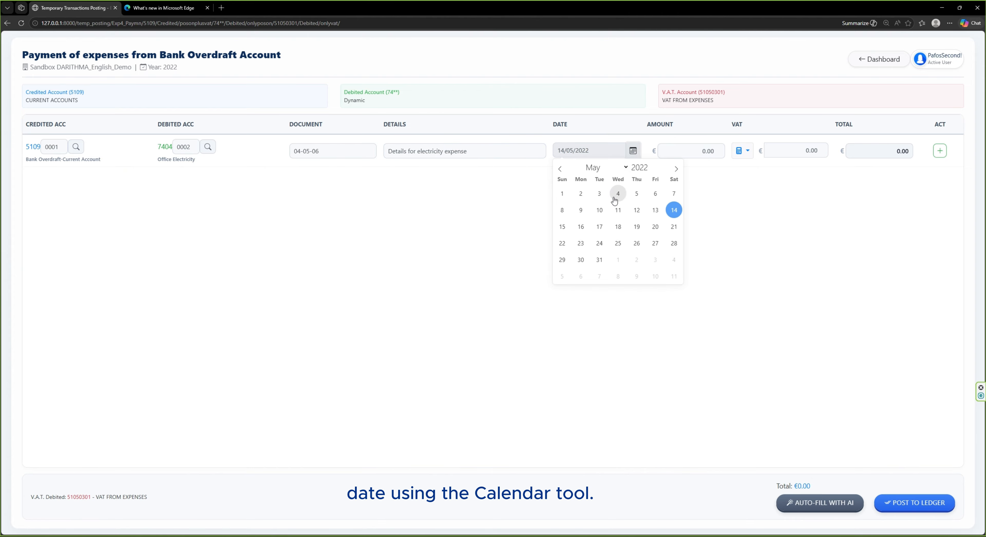
click(563, 194)
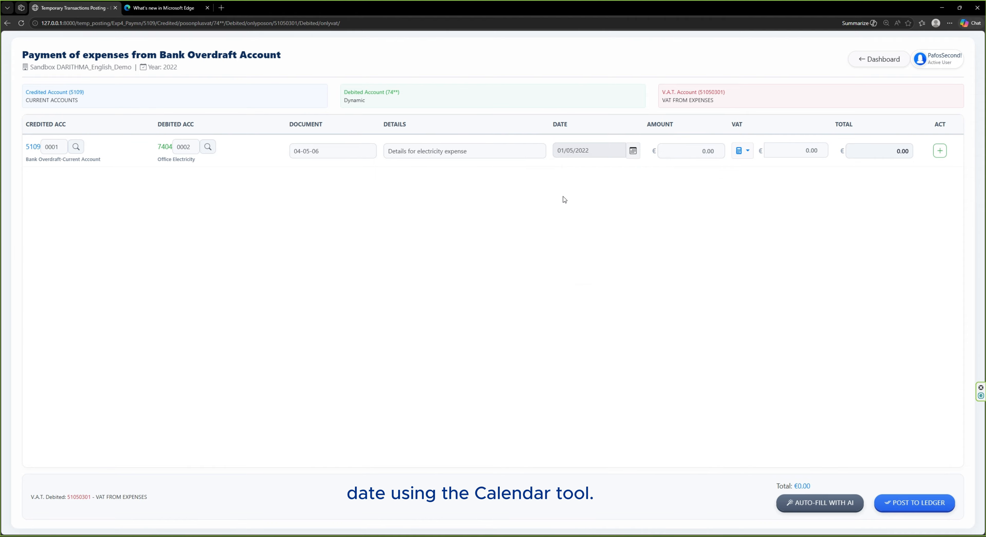
Enter an expense amount of 156.89 and extract 19% VAT from it (gross to net)
click(676, 153)
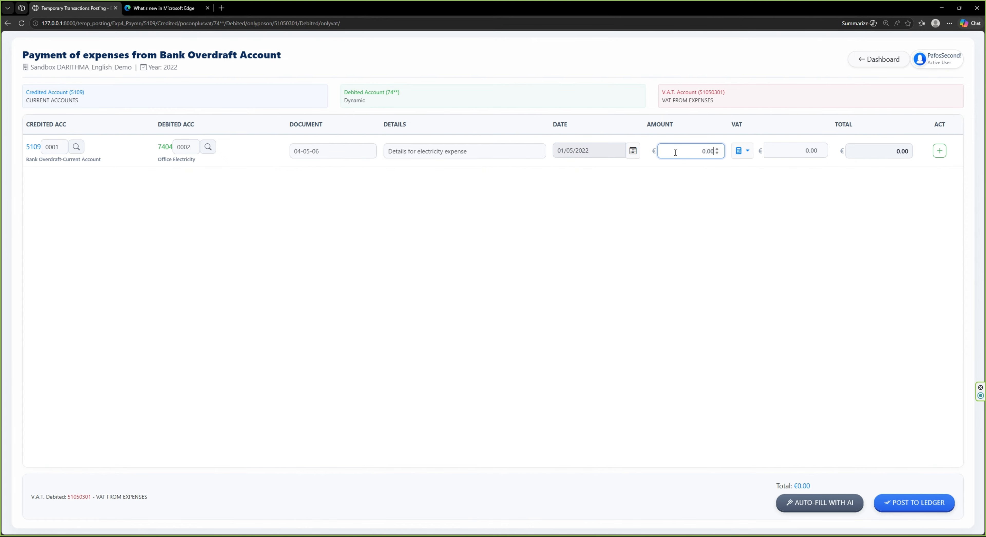
text(156)
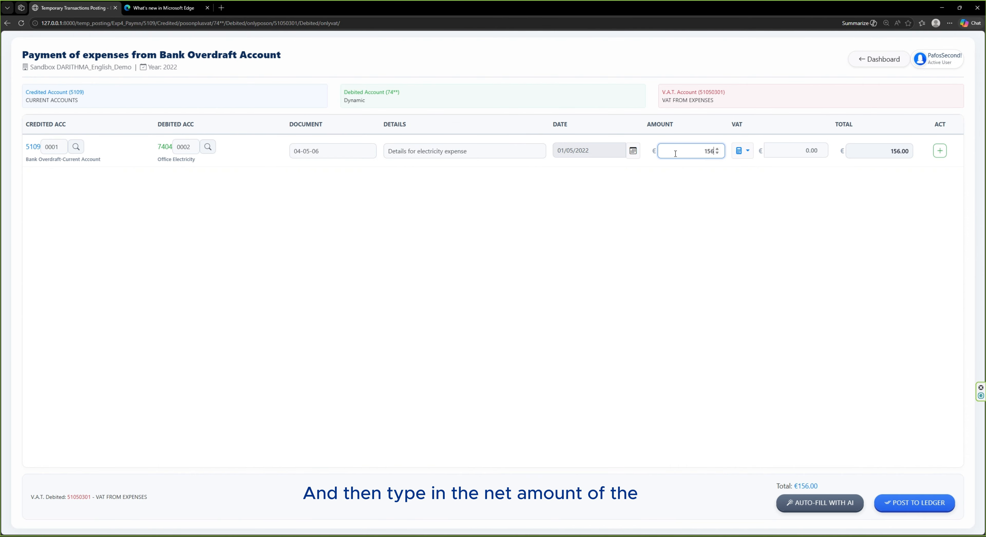
text(.89)
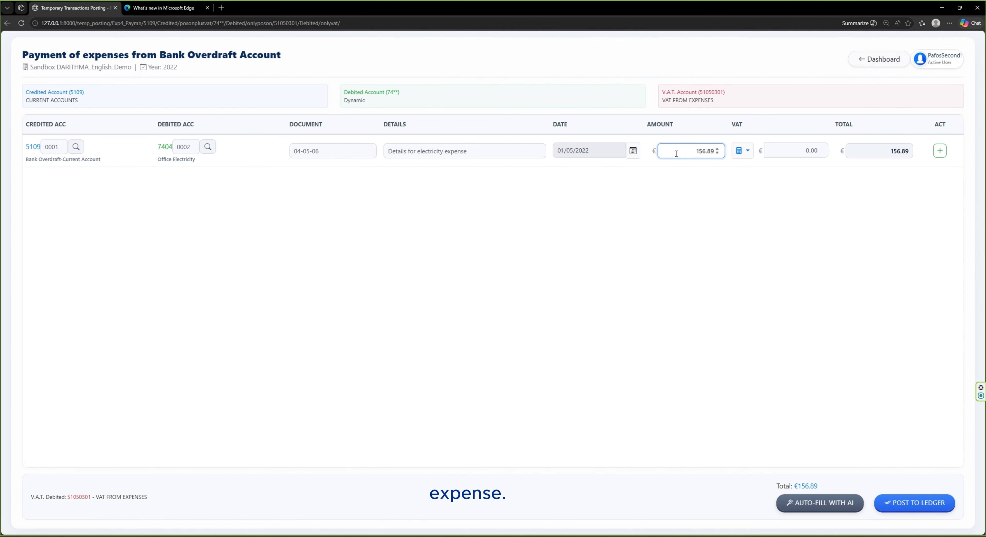
click(742, 151)
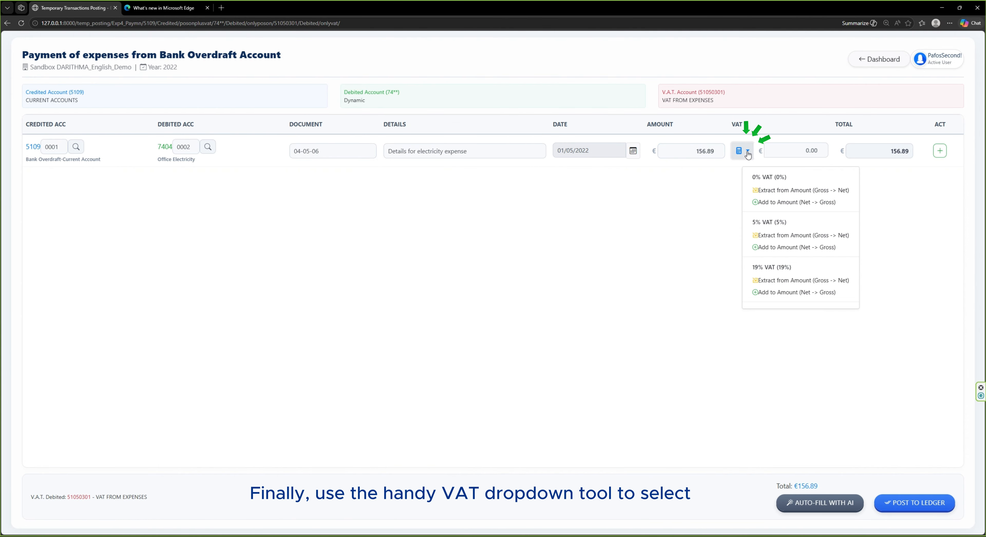
click(789, 280)
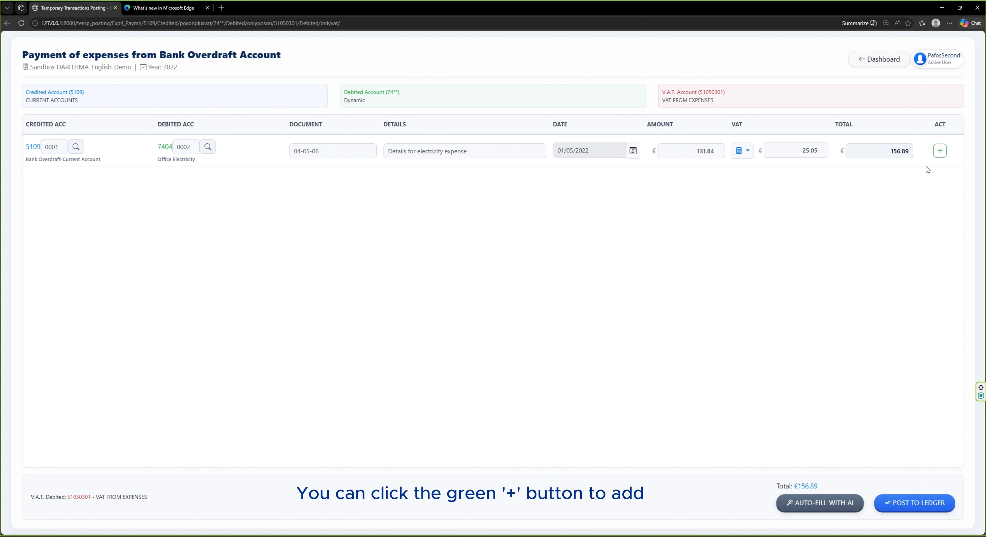
Add another blank transaction line, then post and finalize the electricity expense to the ledger
click(939, 155)
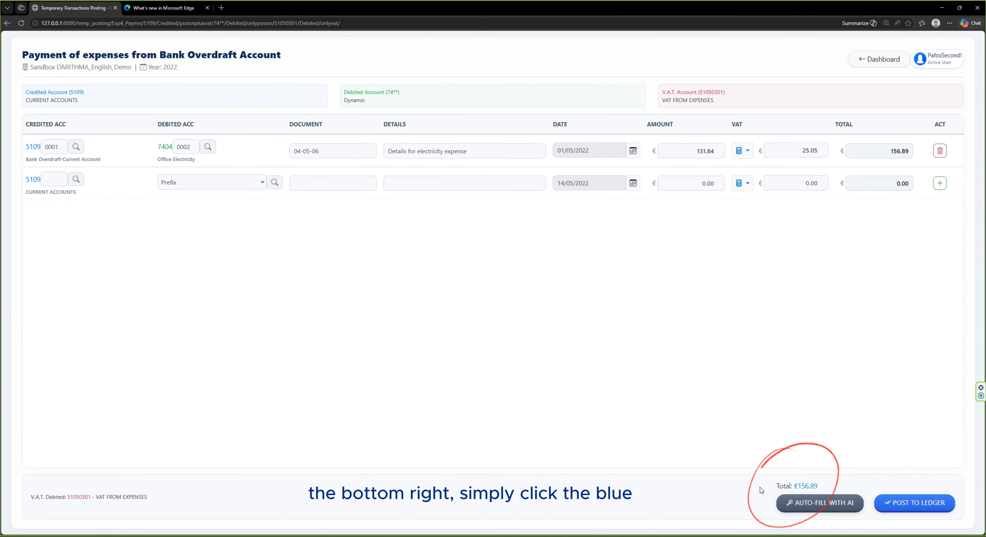
click(909, 503)
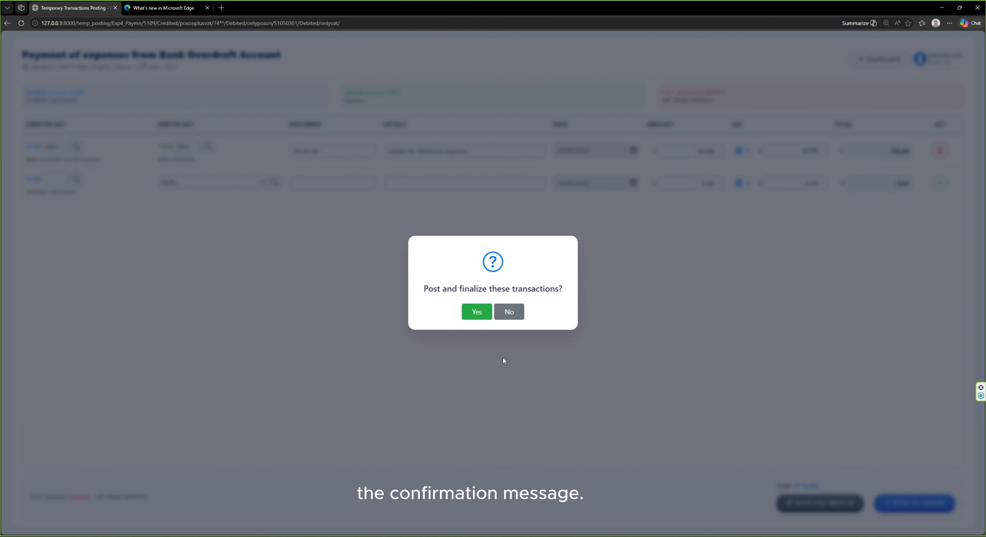
click(477, 313)
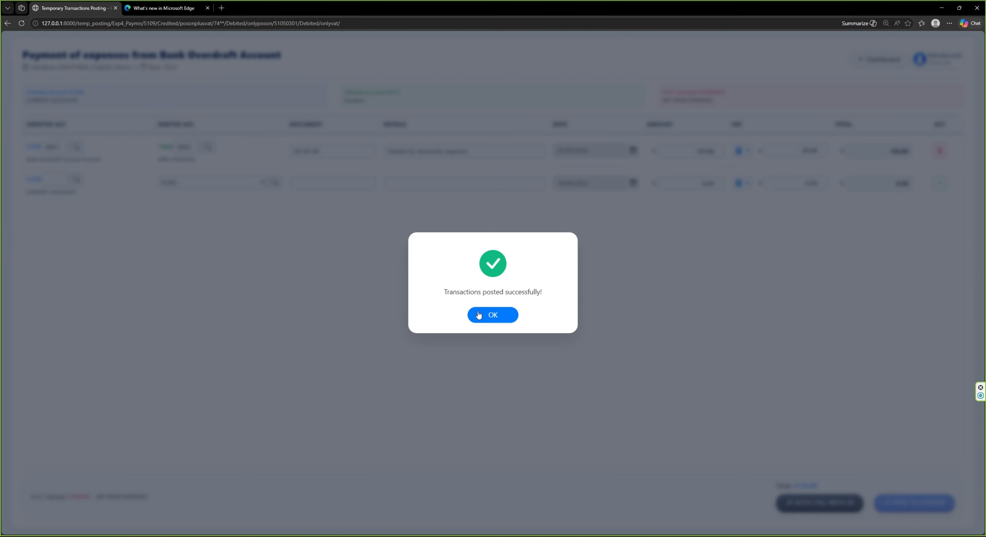
click(494, 316)
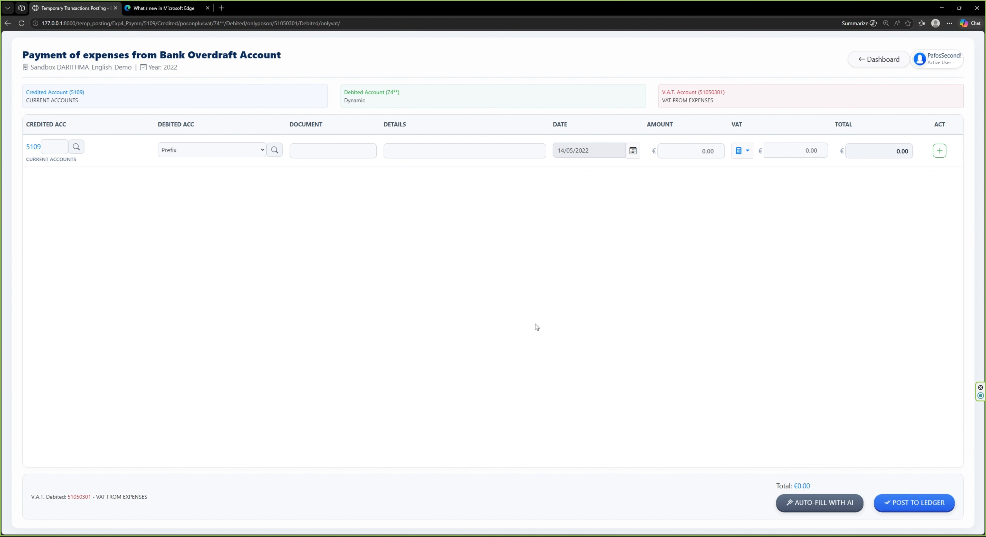